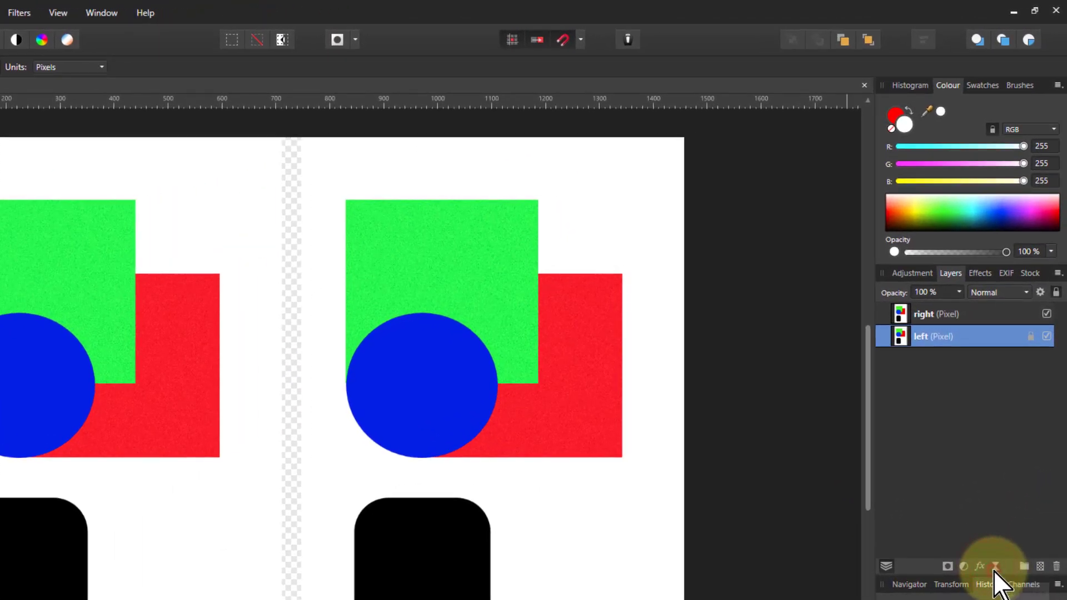
Add a Live Gaussian Blur to the left layer with Preserve Alpha on, radius left at 0 px.
left_click(995, 566)
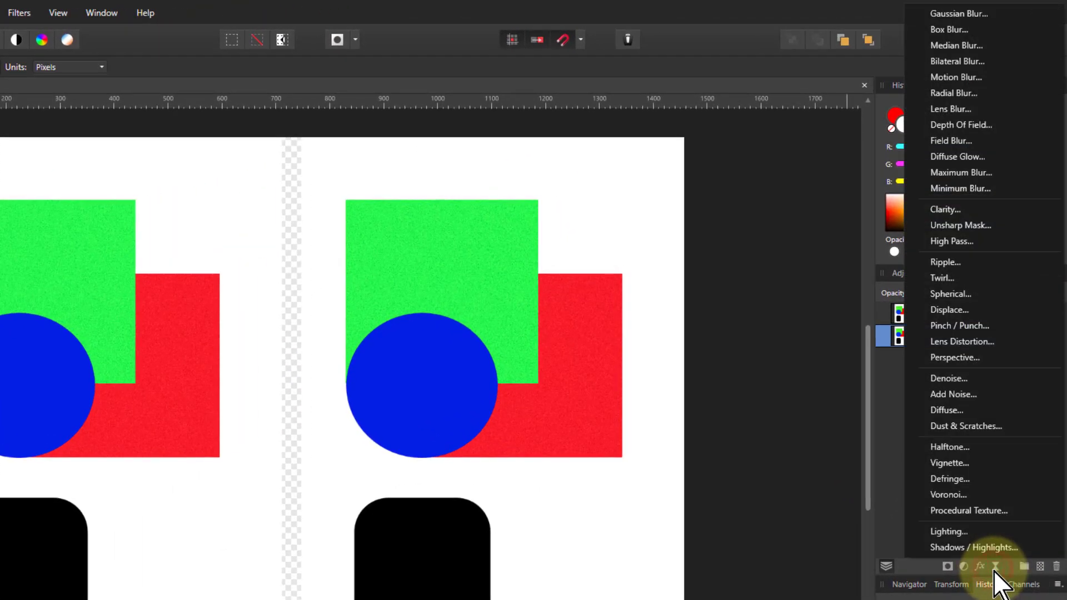
left_click(940, 14)
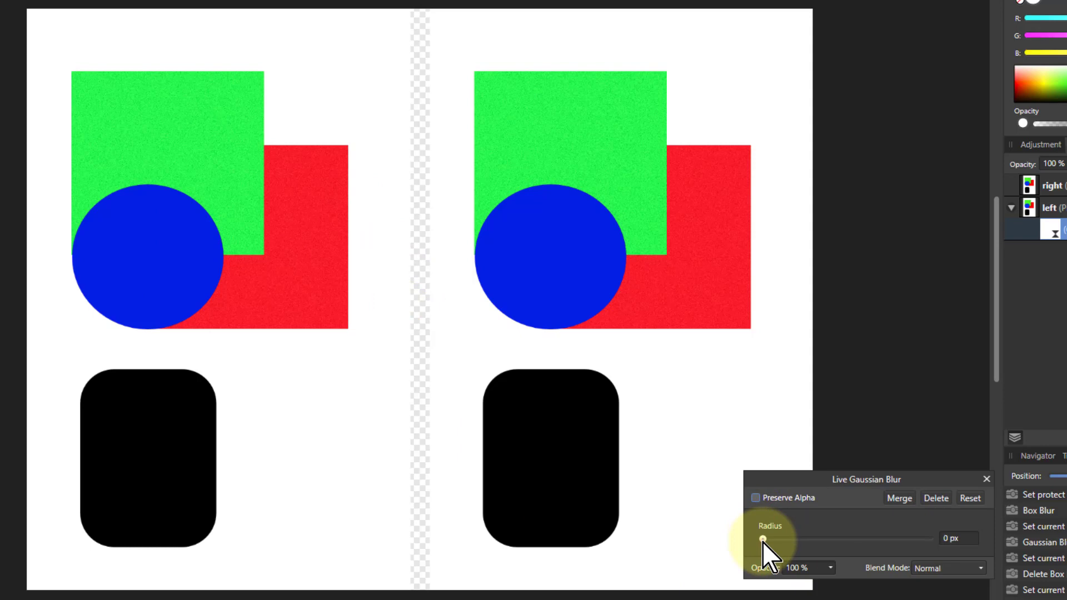
mouse_move(763, 541)
left_mouse_down()
mouse_move(866, 540)
mouse_move(746, 545)
left_mouse_up()
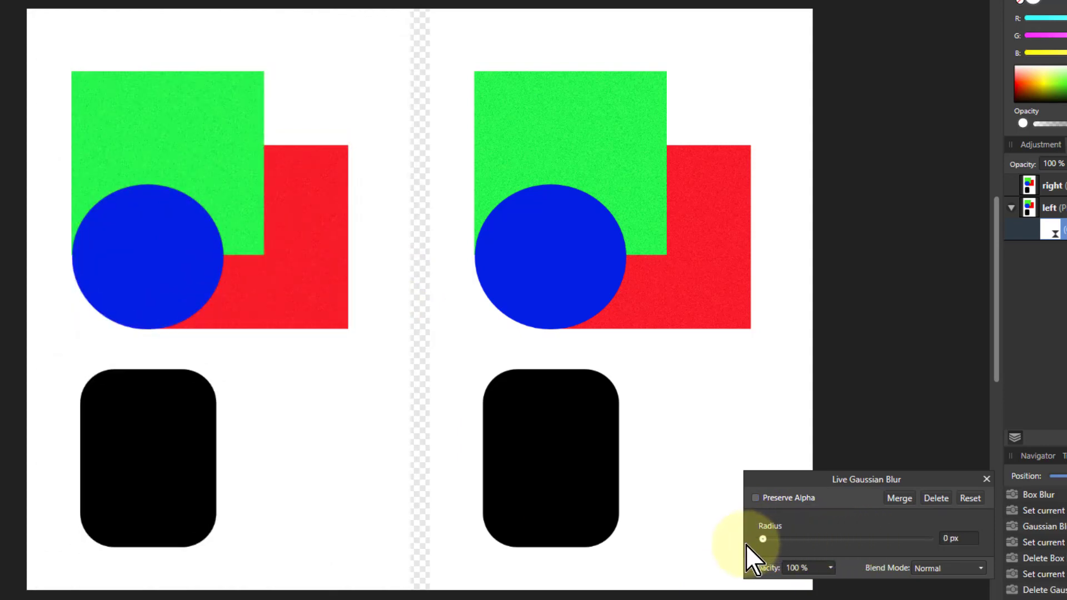
left_click(755, 497)
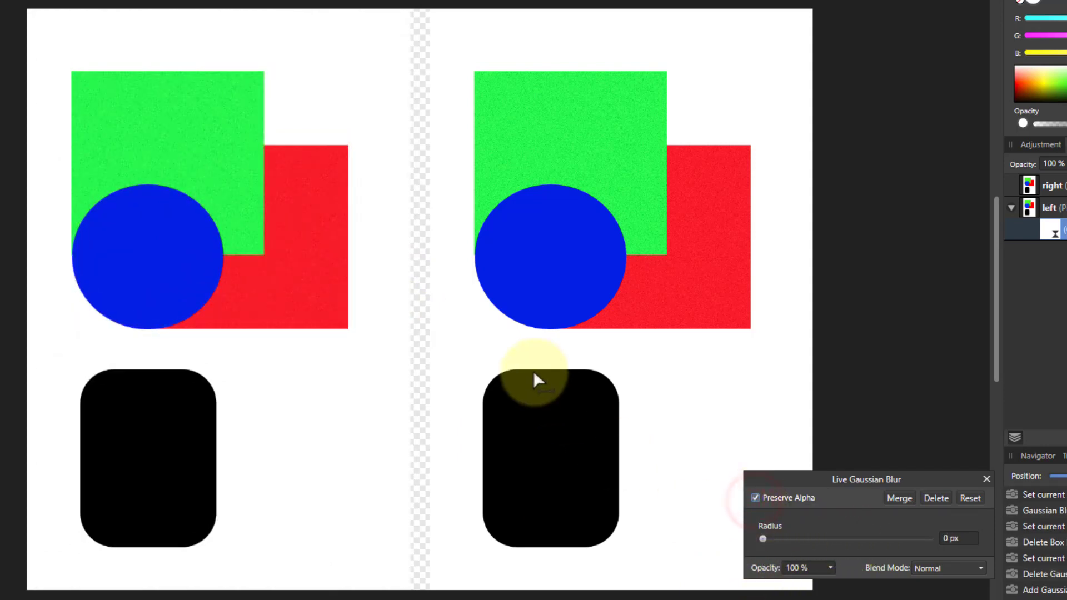
scroll(234, 264, "up", 5)
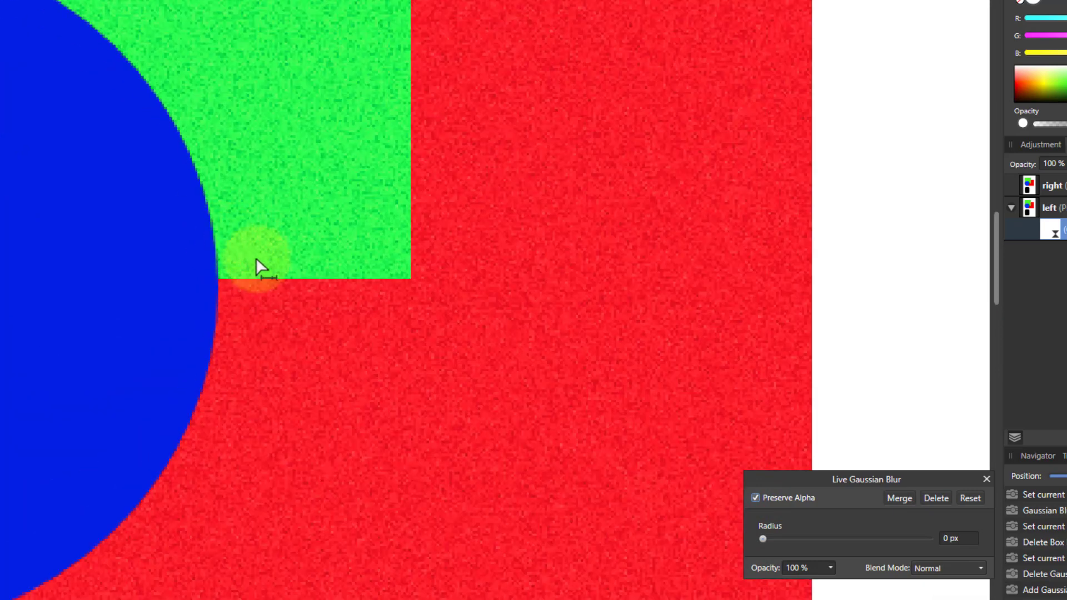
scroll(199, 295, "up", 2)
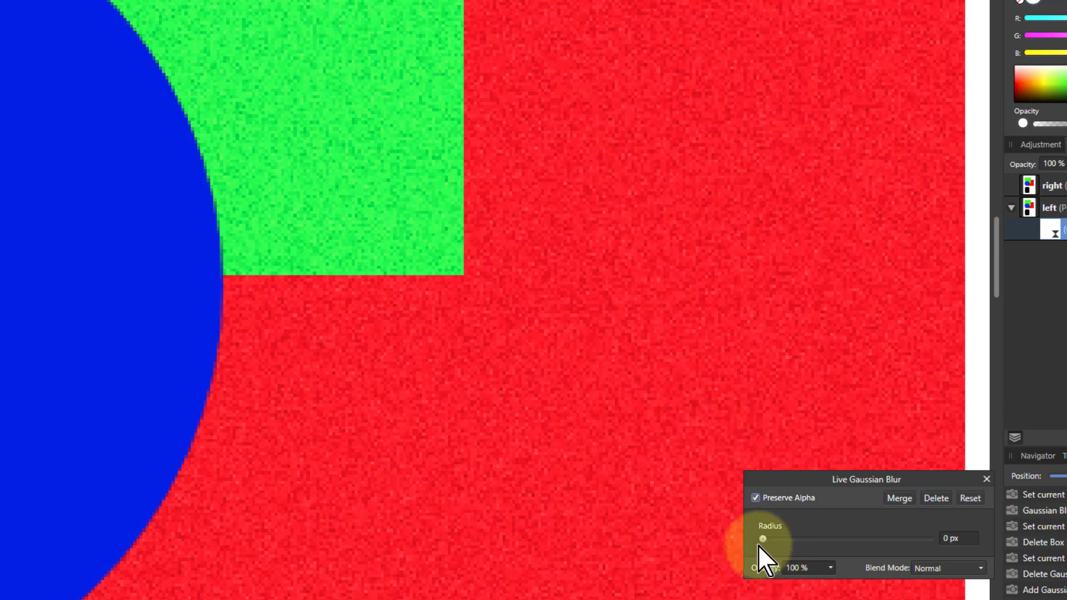
Raise the left layer's Gaussian Blur radius to 4.4 px and fit the document in view.
left_click_drag(762, 542, 762, 540)
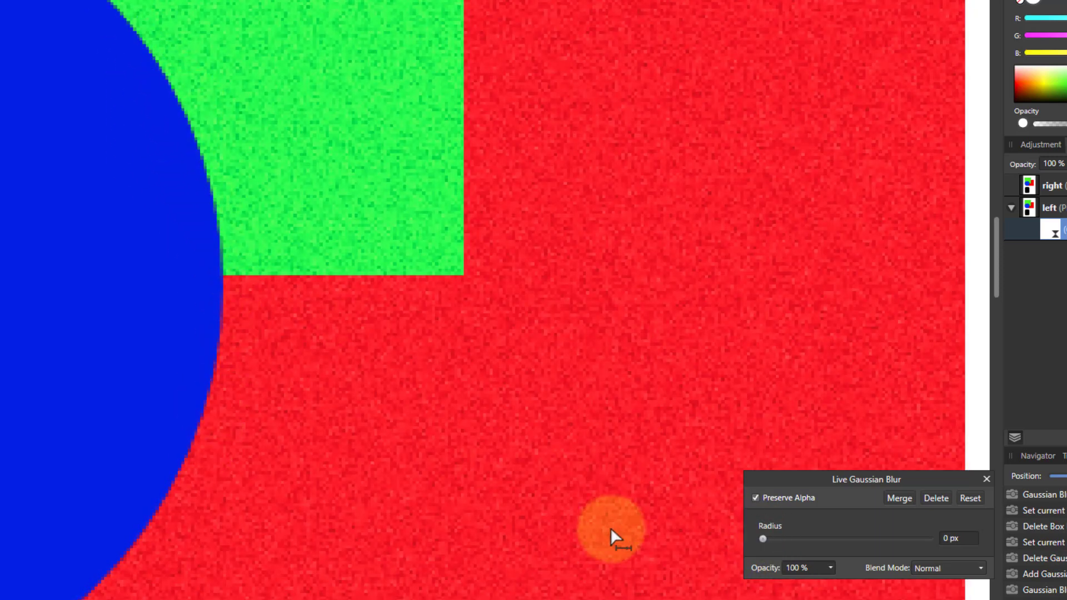
left_click_drag(763, 539, 782, 542)
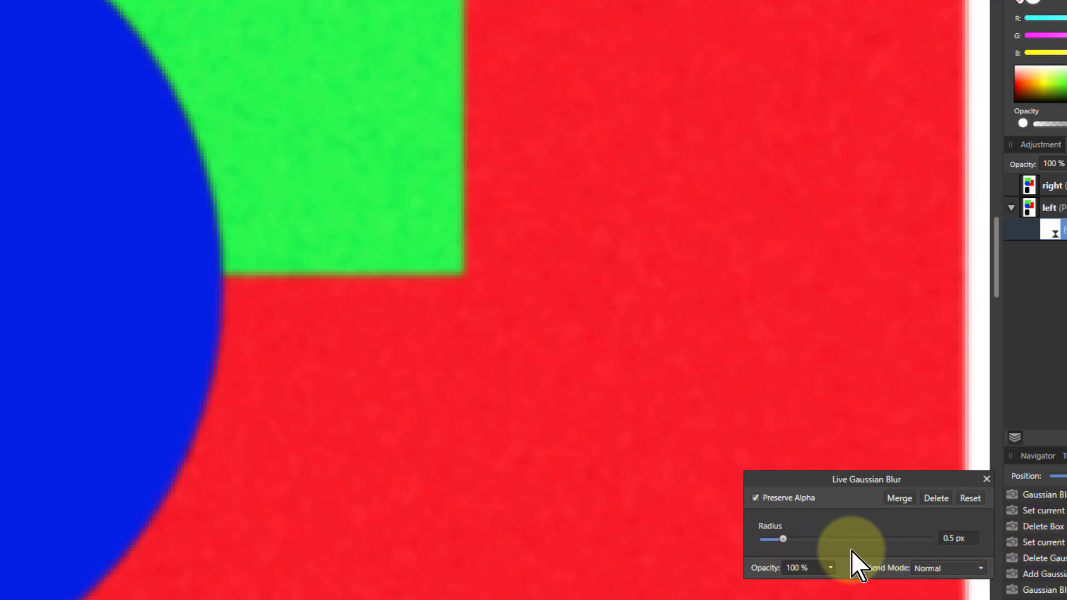
left_click_drag(781, 539, 813, 541)
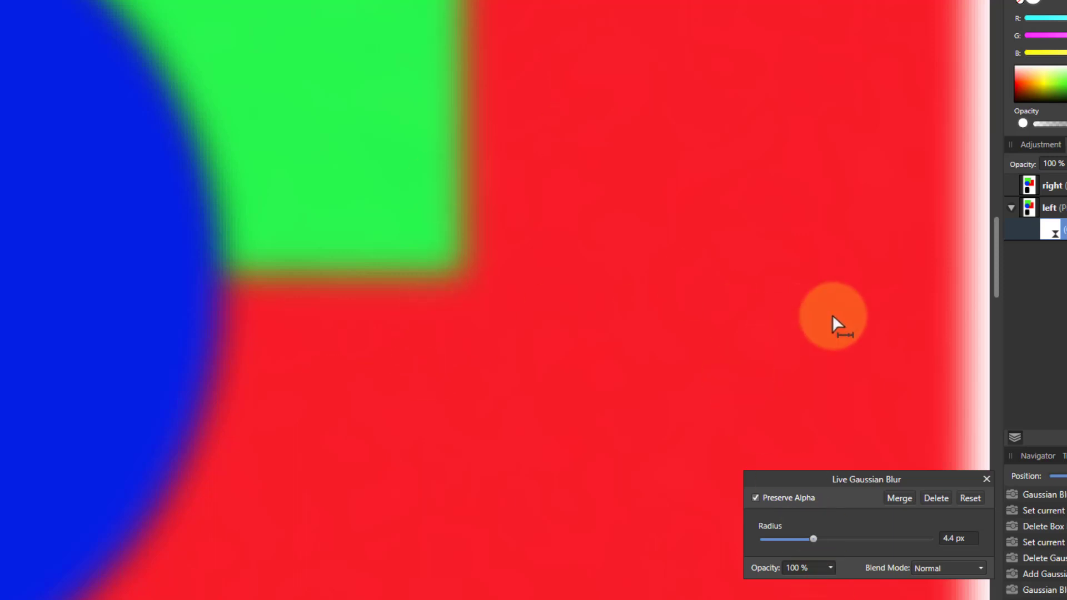
key("ctrl+0")
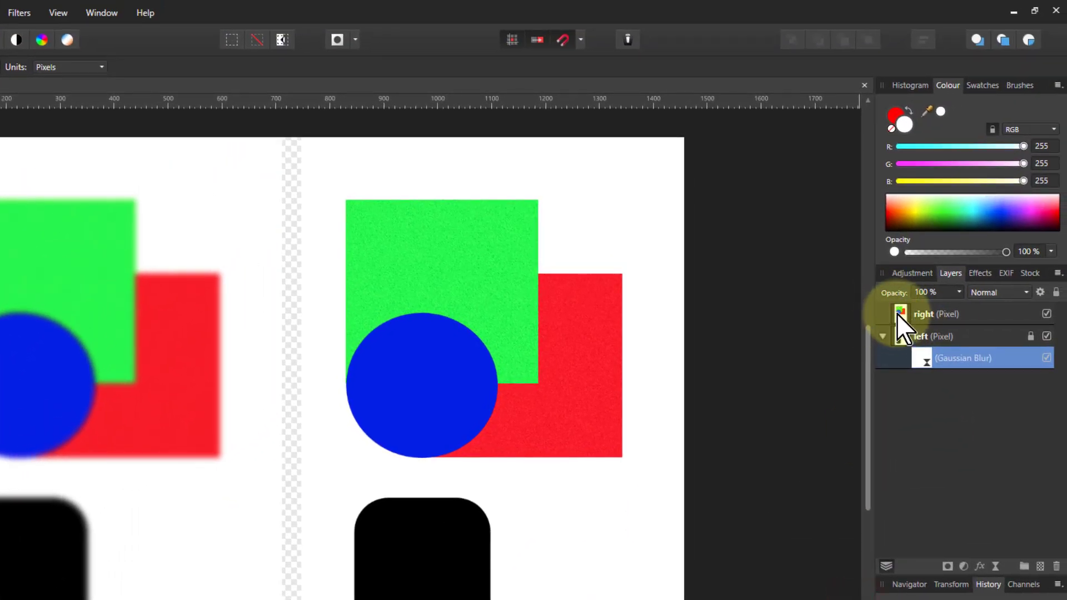
Select the right copy's layer and attach a Live Box Blur filter to it.
left_click(897, 314)
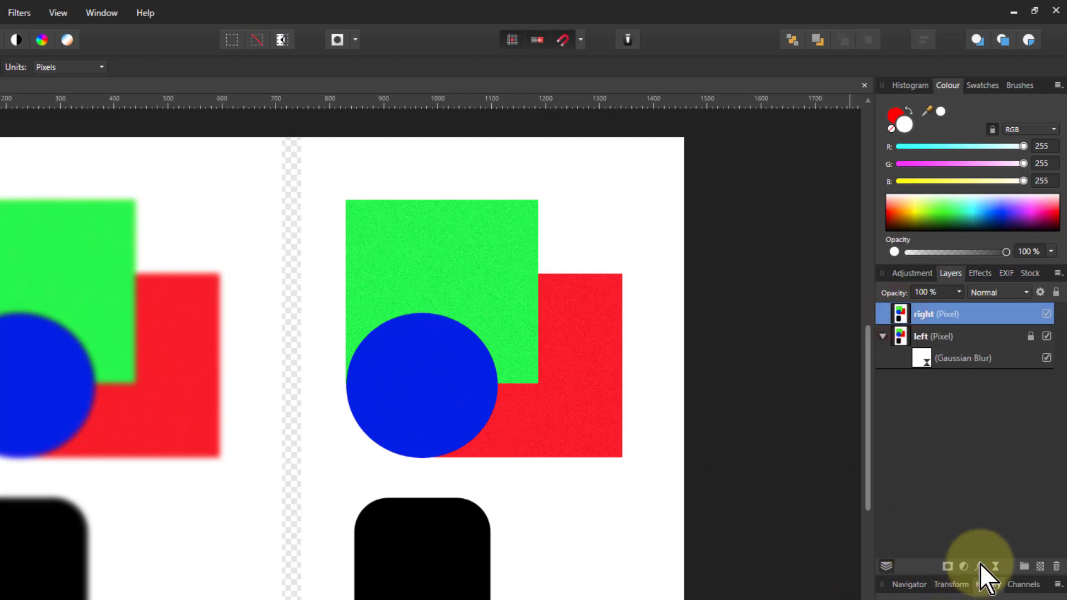
left_click(996, 566)
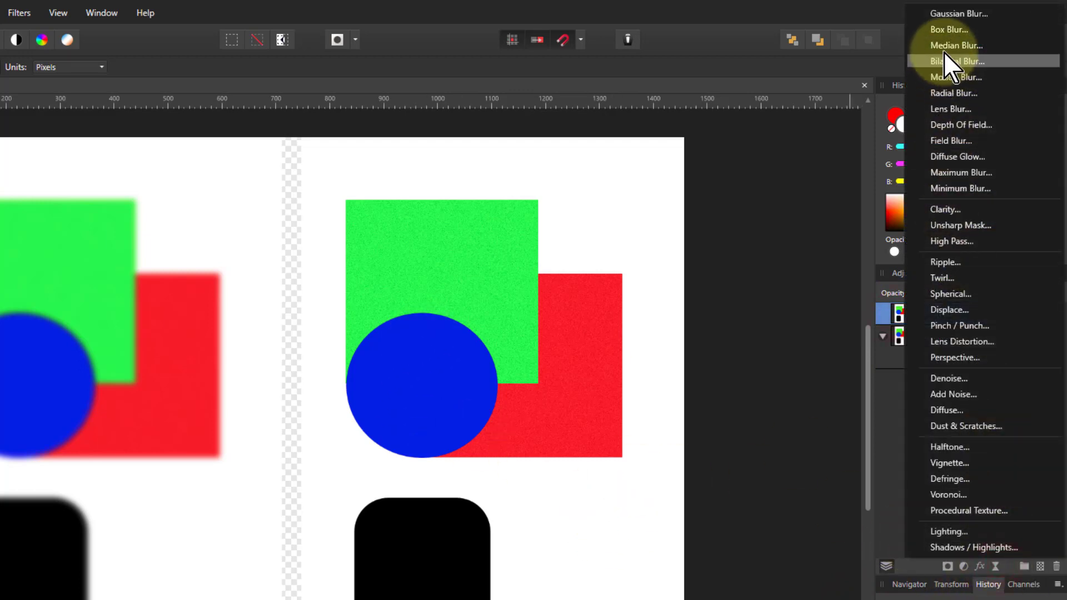
left_click(936, 33)
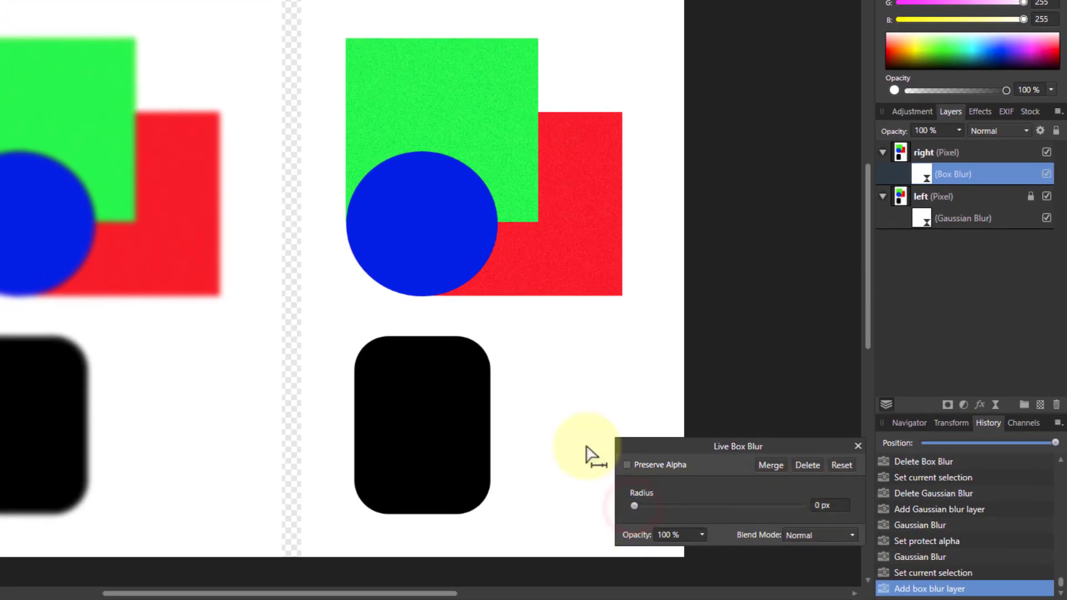
scroll(529, 311, "up", 6)
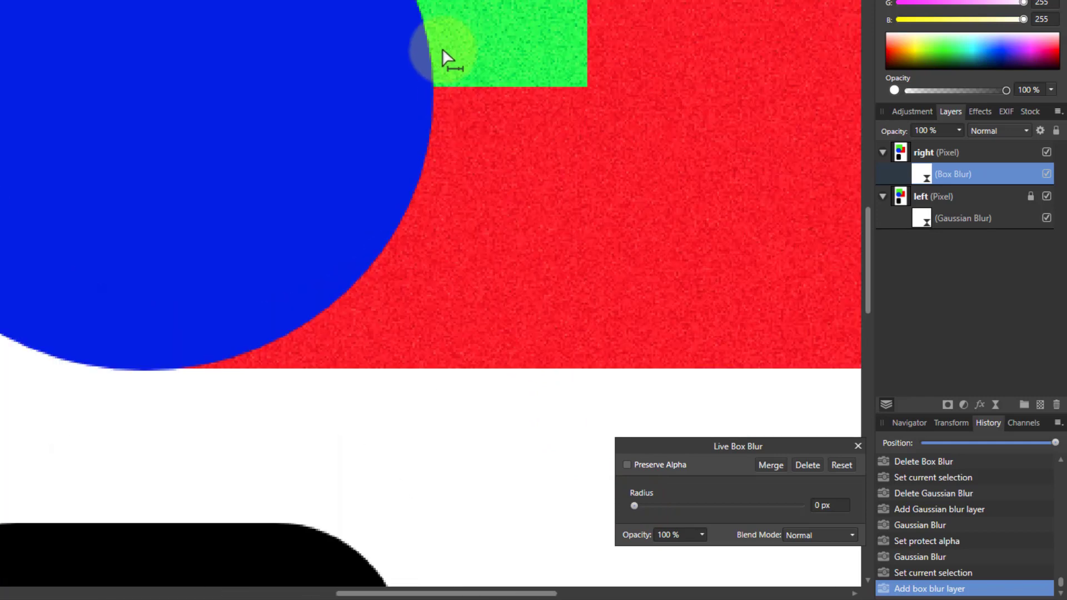
scroll(440, 156, "down", 4)
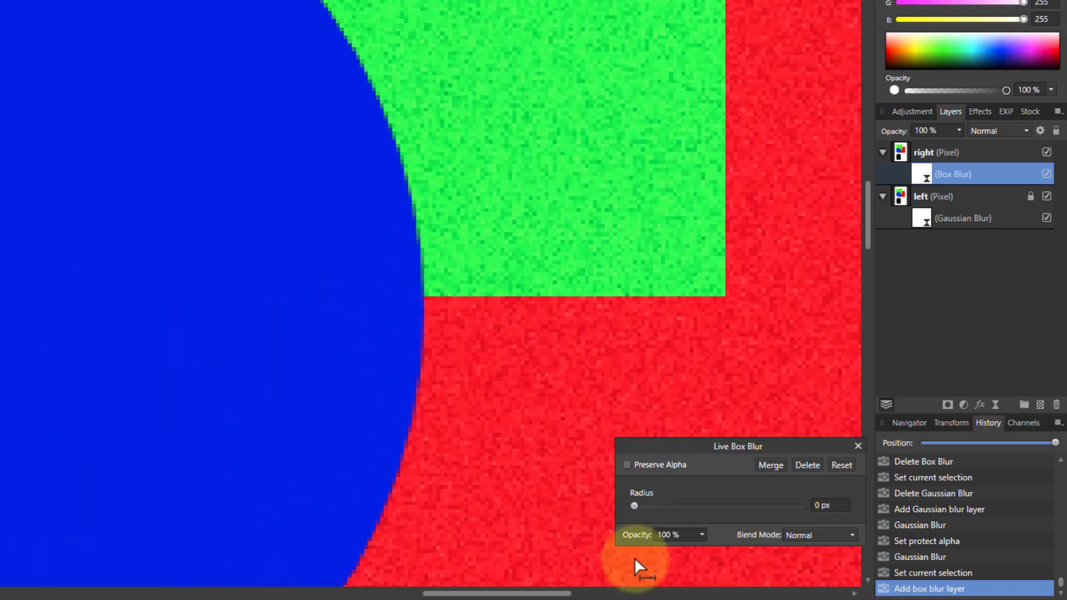
Turn on Preserve Alpha for the Box Blur and drag its radius to 4.6 px.
left_click(628, 466)
left_click_drag(637, 513, 686, 511)
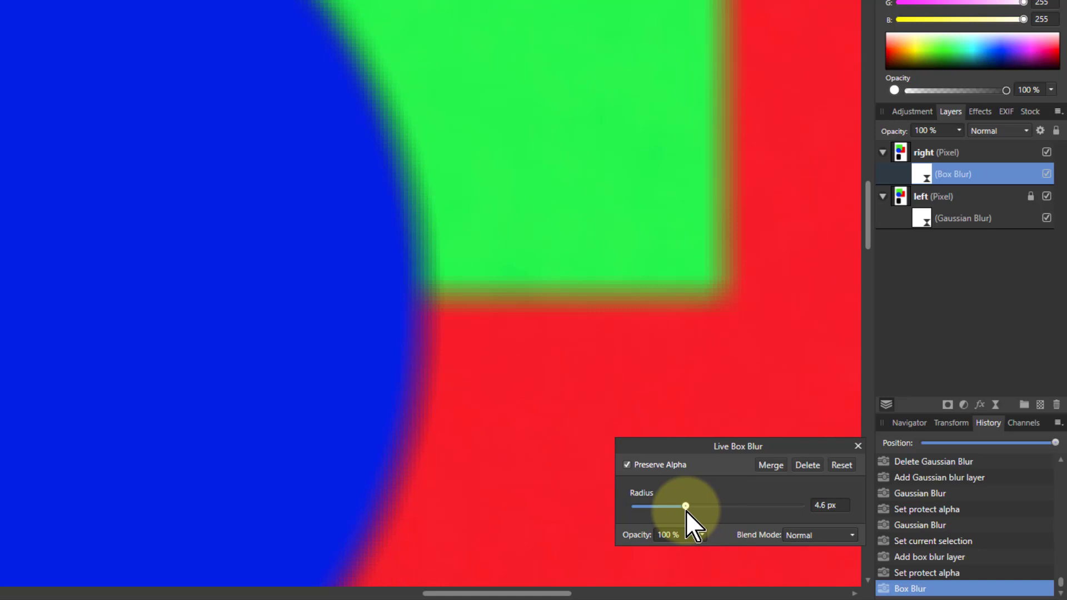
left_click_drag(480, 593, 68, 593)
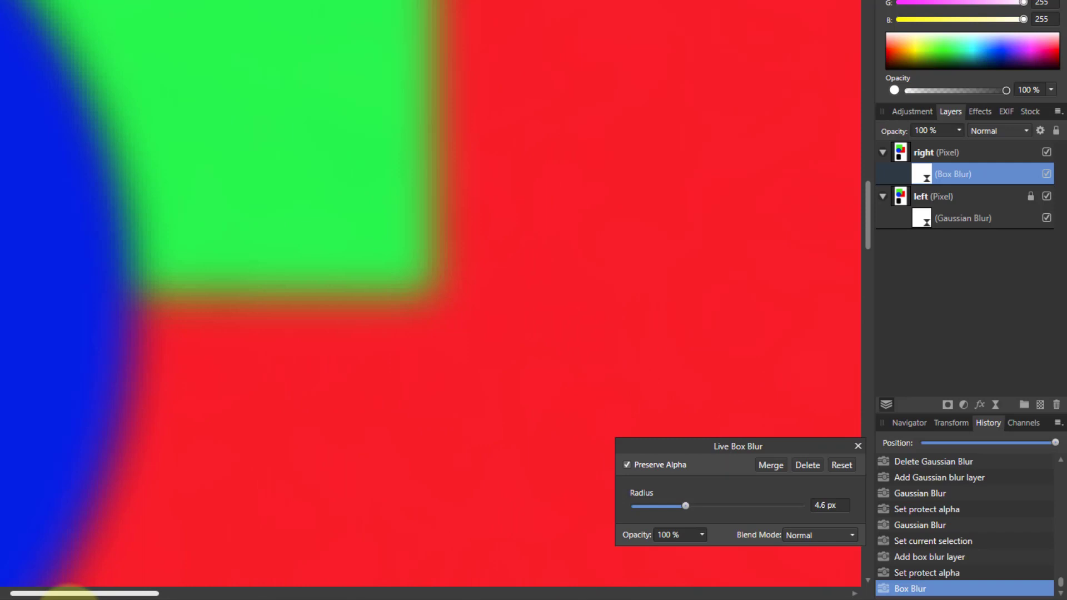
left_click_drag(67, 594, 473, 594)
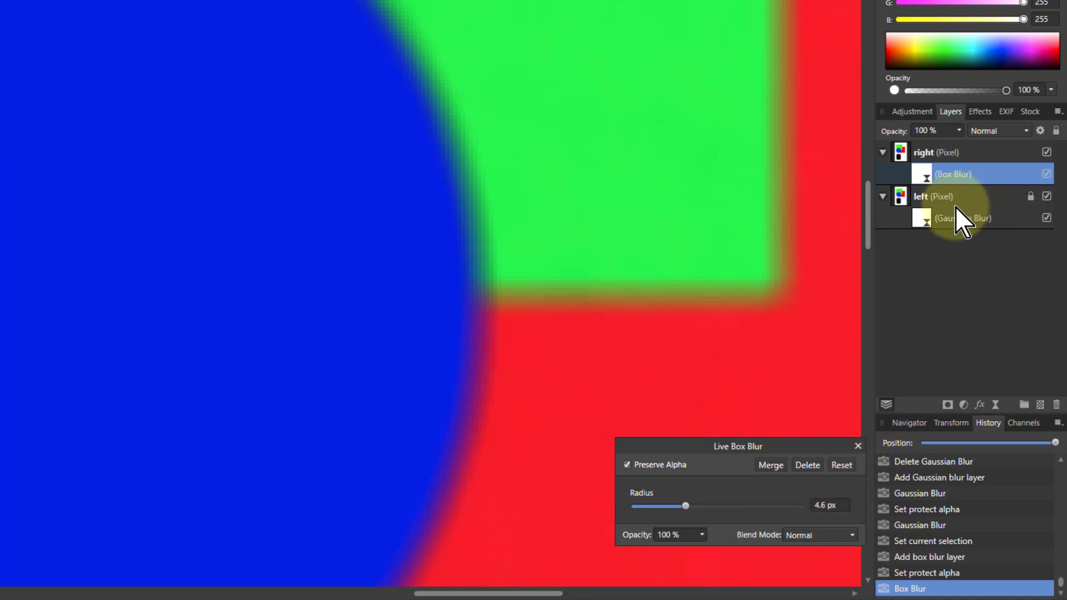
Check the Gaussian radius, then type 4.4 px as the Box Blur radius and zoom out.
left_click(927, 215)
left_click(927, 213)
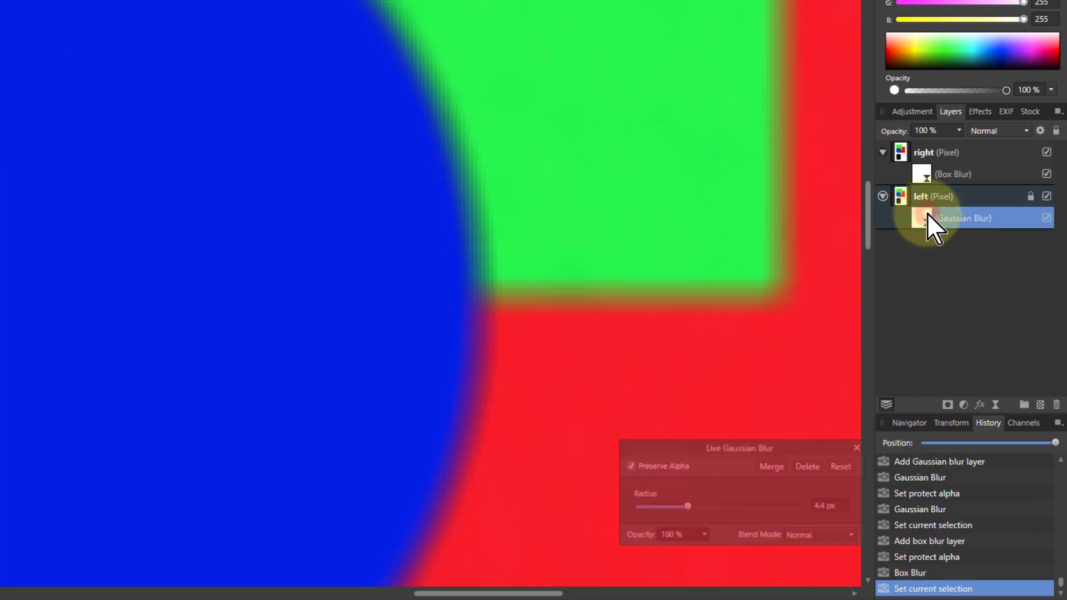
double_click(924, 177)
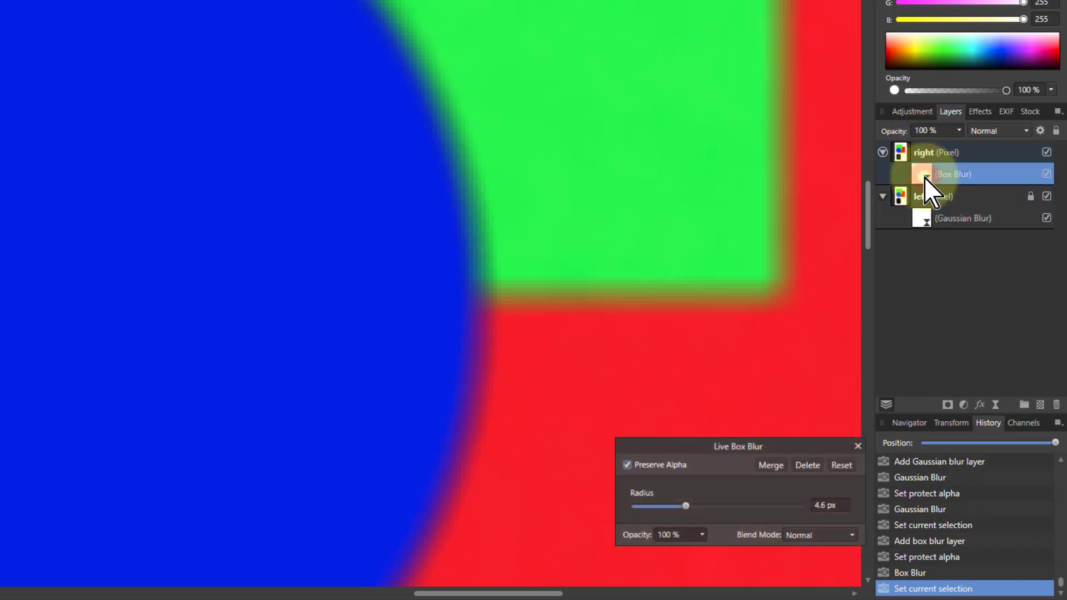
left_click(825, 505)
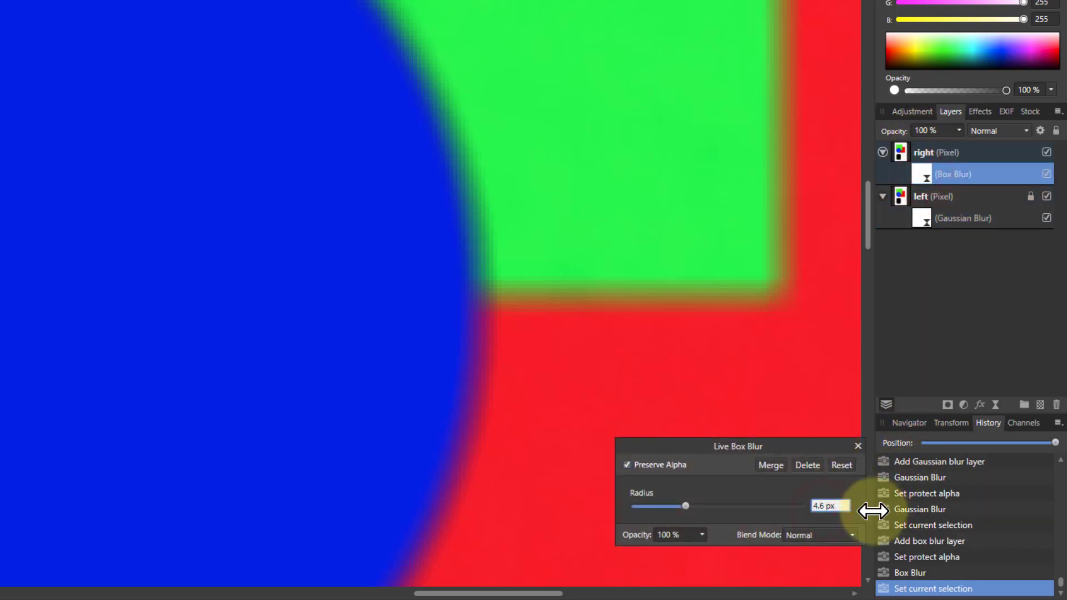
type("4.4")
key("Return")
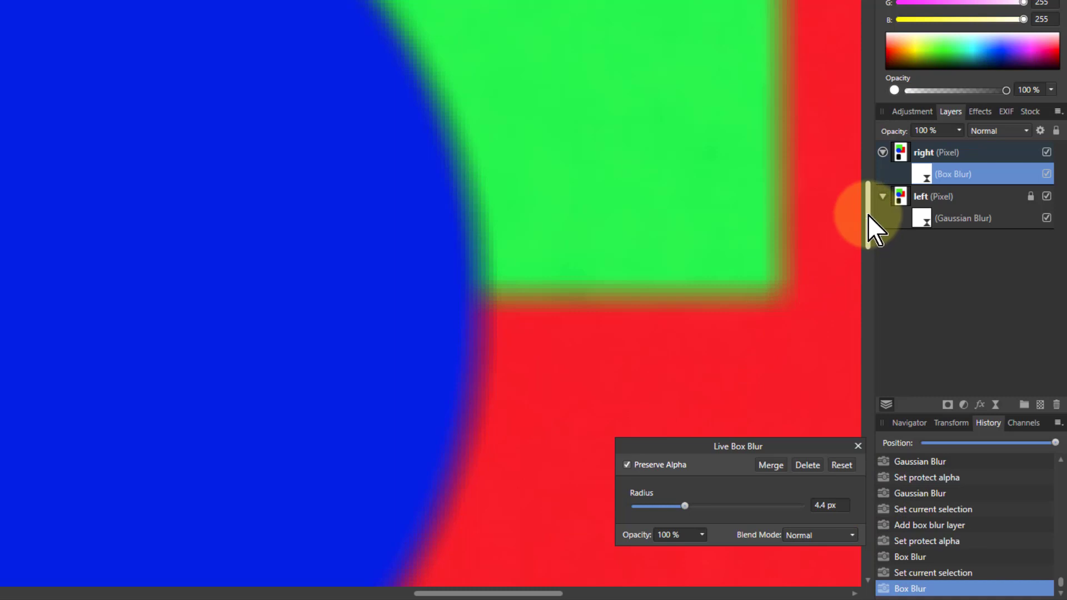
key("ctrl+minus")
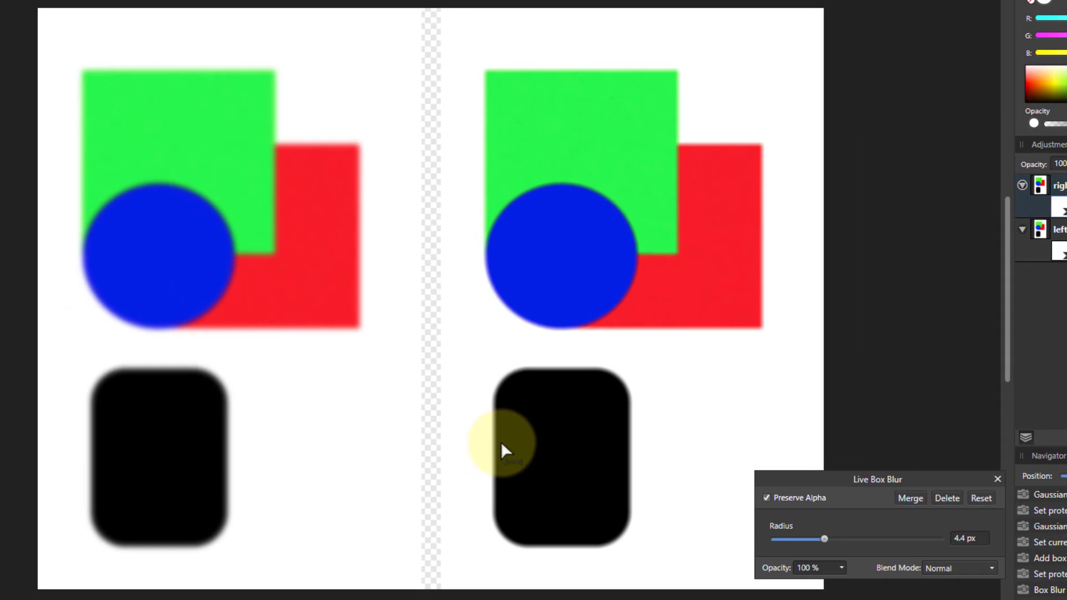
Zoom into the box-blurred black edge and sample grey bands reading RGB 167, 141, 114, 88, 0.
scroll(500, 441, "up", 8)
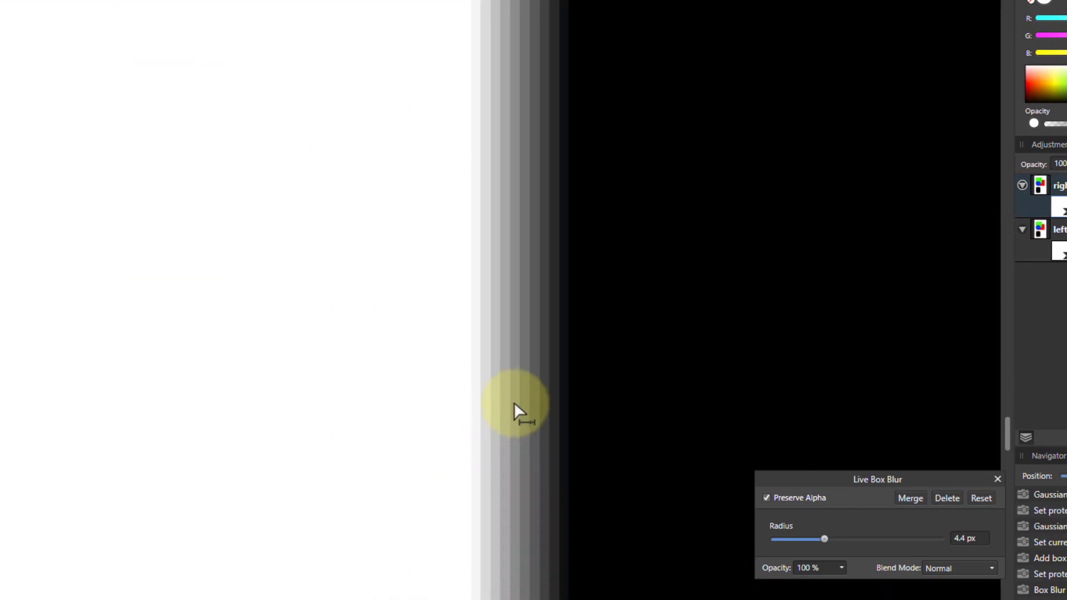
scroll(514, 404, "up", 3)
scroll(524, 399, "up", 1)
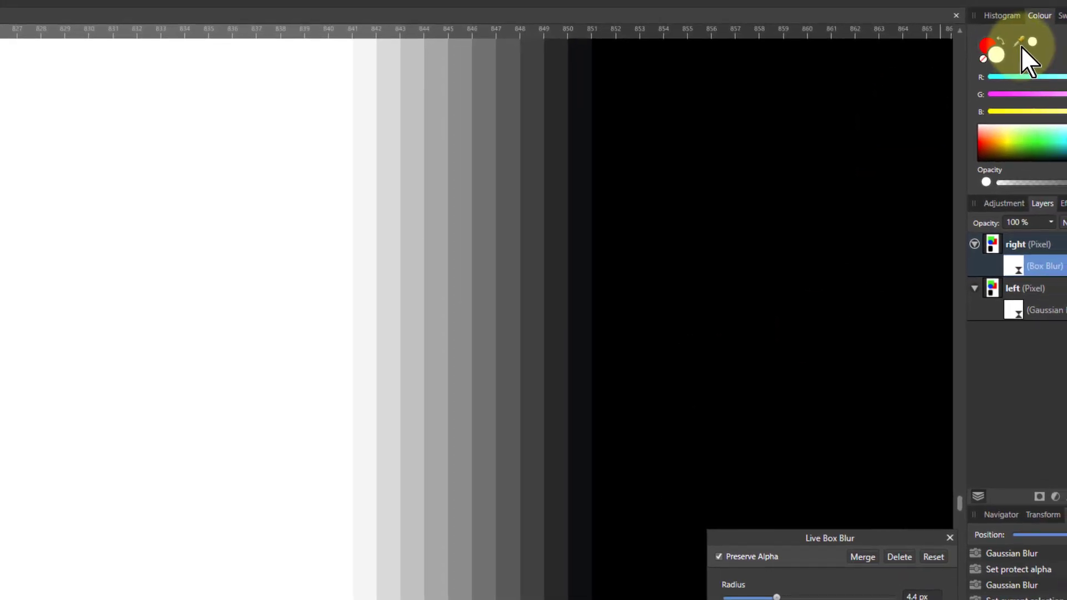
left_click_drag(1020, 44, 285, 366)
left_click_drag(60, 378, 384, 384)
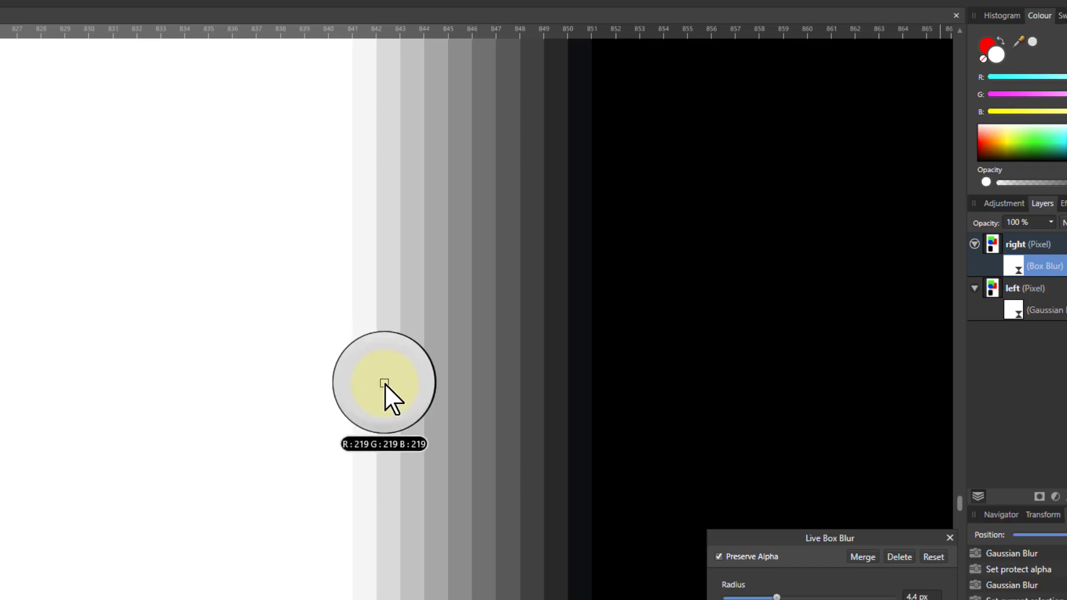
left_click_drag(384, 385, 608, 386)
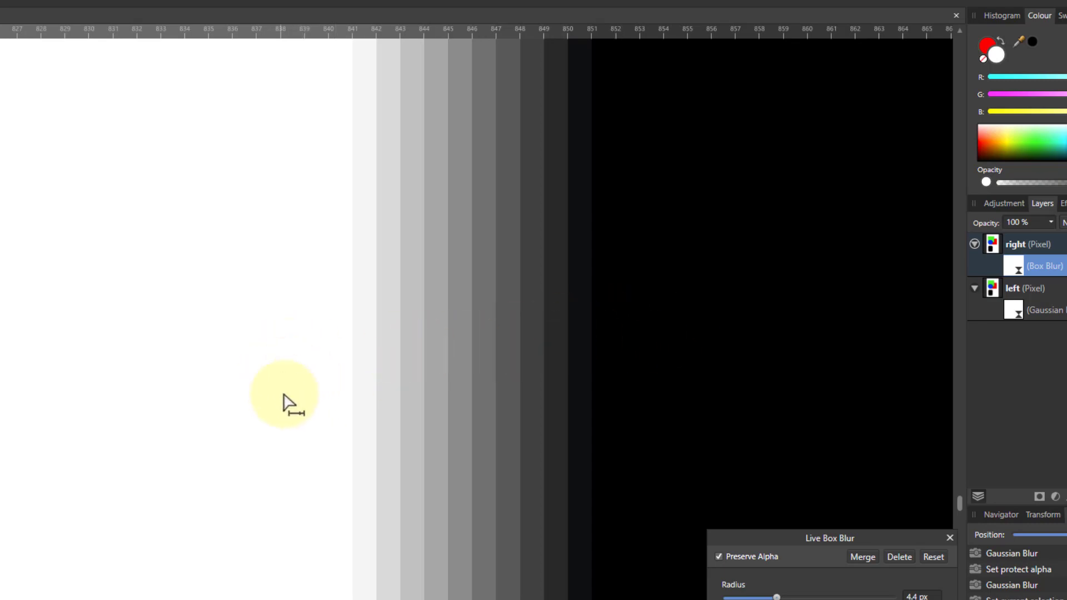
Scroll to the left shape's Gaussian-blurred edge and sample its fine grey bands across about 28 pixels.
scroll(477, 311, "left", 10)
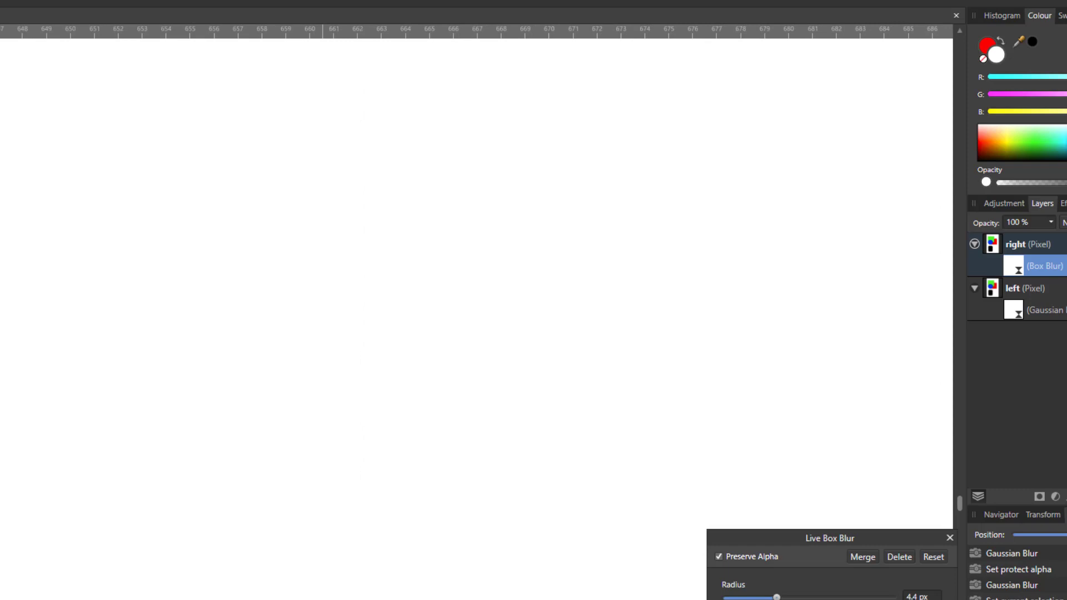
scroll(477, 278, "left", 7)
scroll(108, 380, "right", 1)
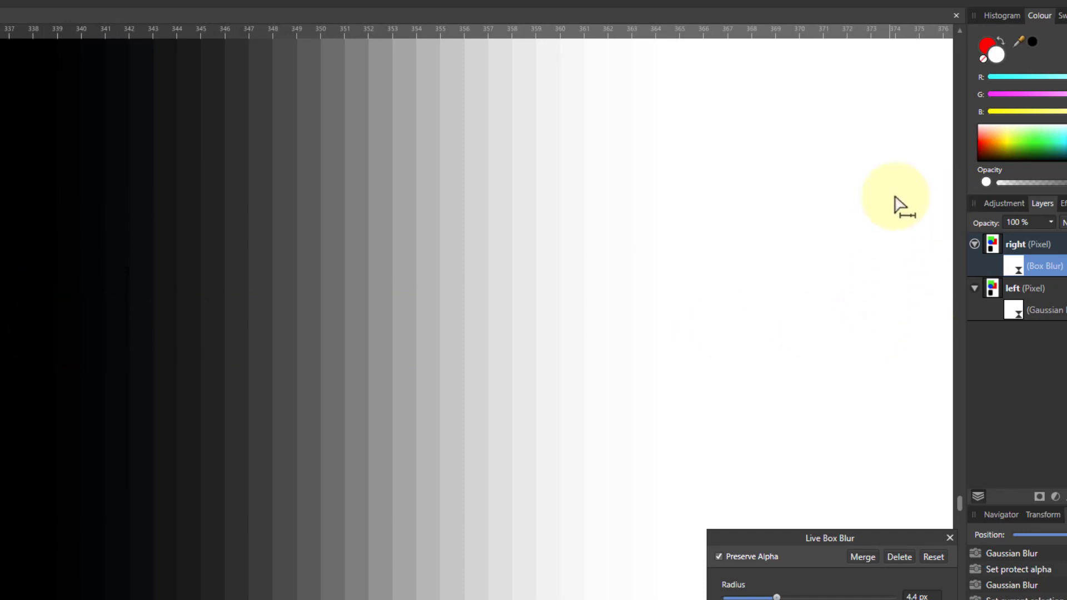
left_click_drag(1018, 41, 22, 312)
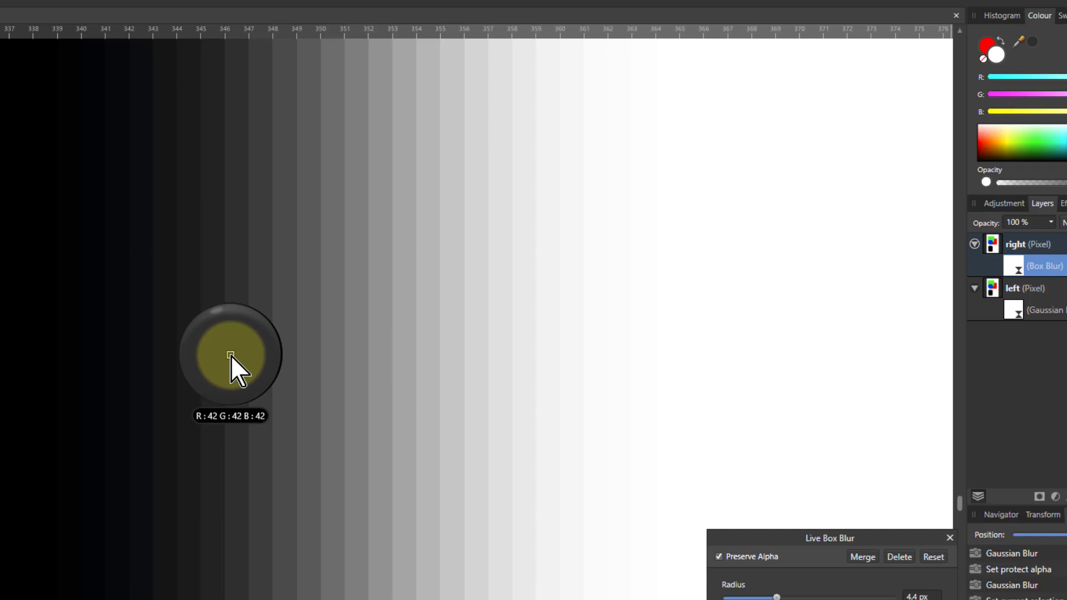
left_click_drag(232, 356, 664, 357)
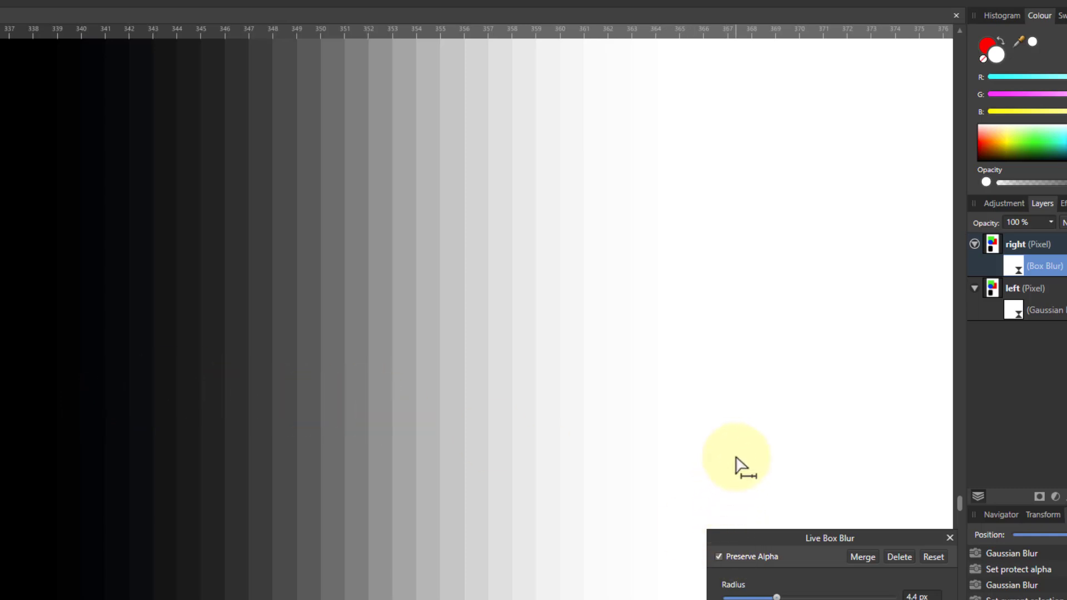
Zoom to fit and compare the softer Gaussian copy with the 4.4 px box-blurred copy.
key("ctrl+0")
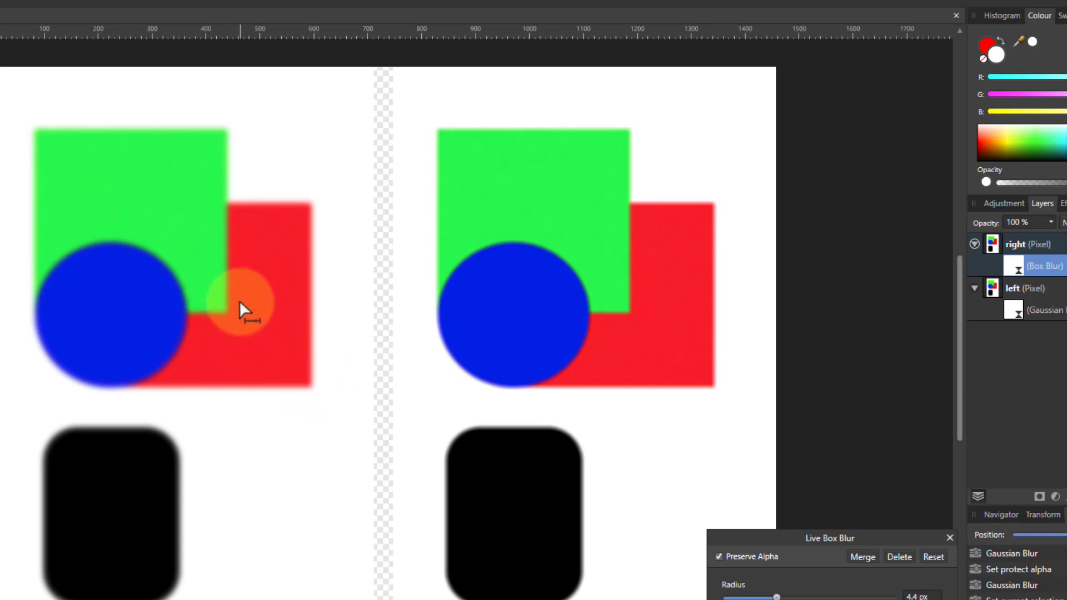
scroll(249, 296, "up", 8)
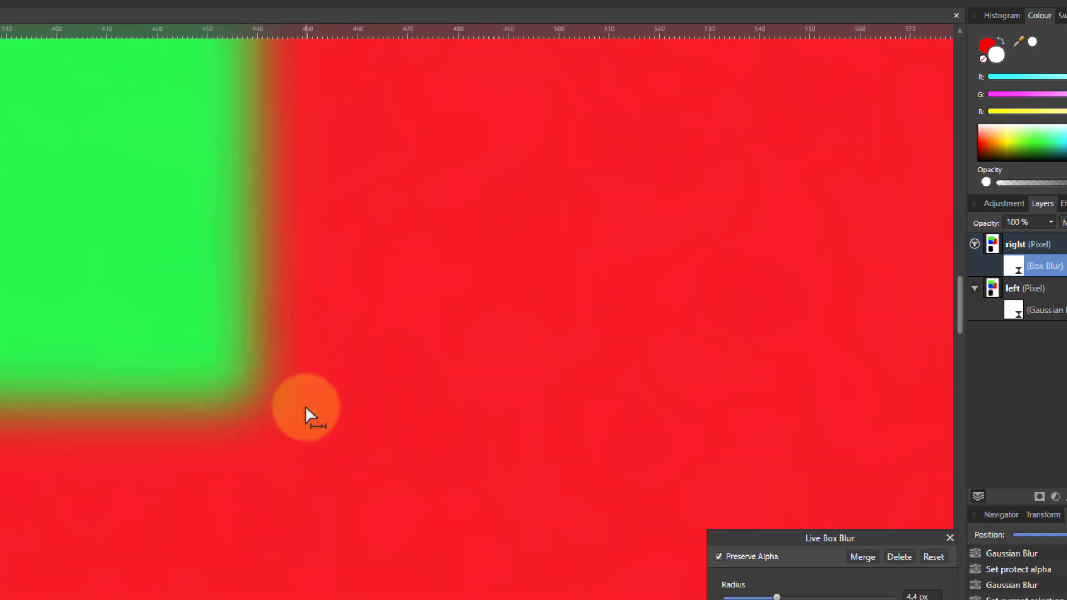
scroll(292, 409, "down", 8)
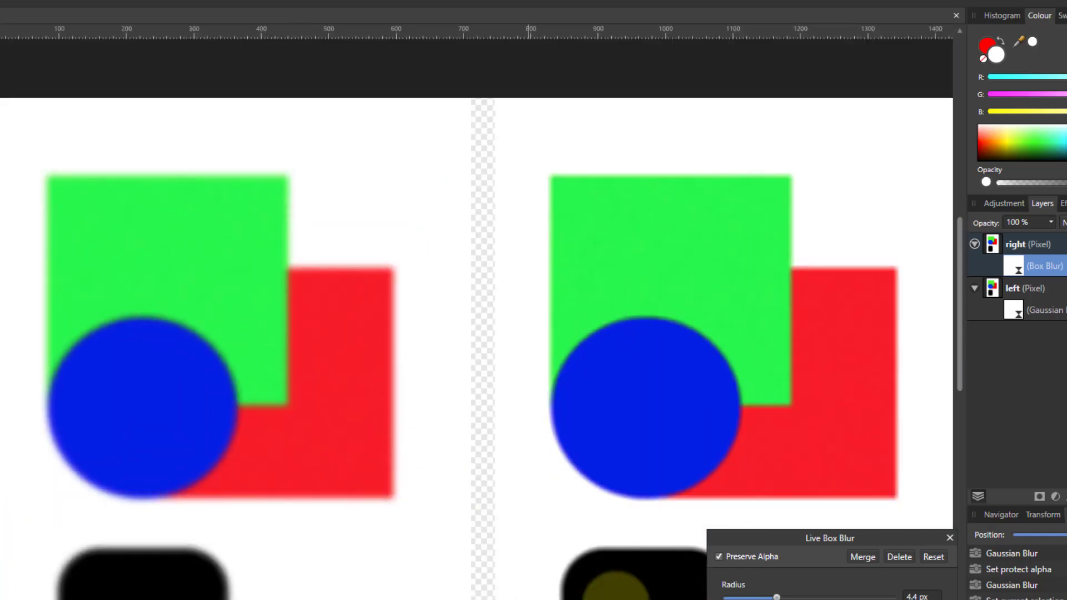
scroll(801, 411, "up", 5)
scroll(793, 421, "up", 3)
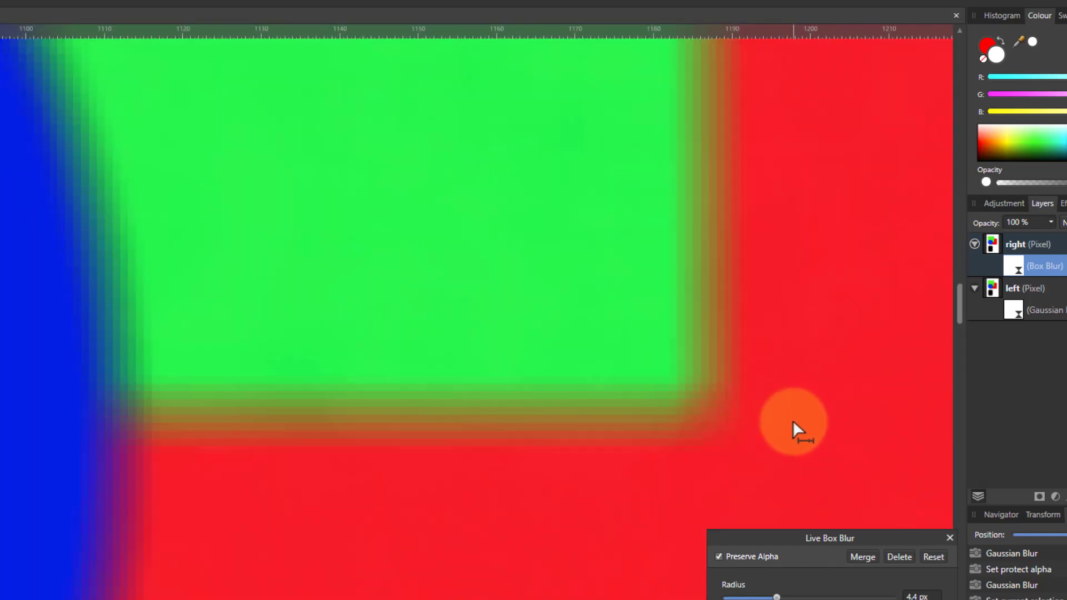
left_click(792, 420)
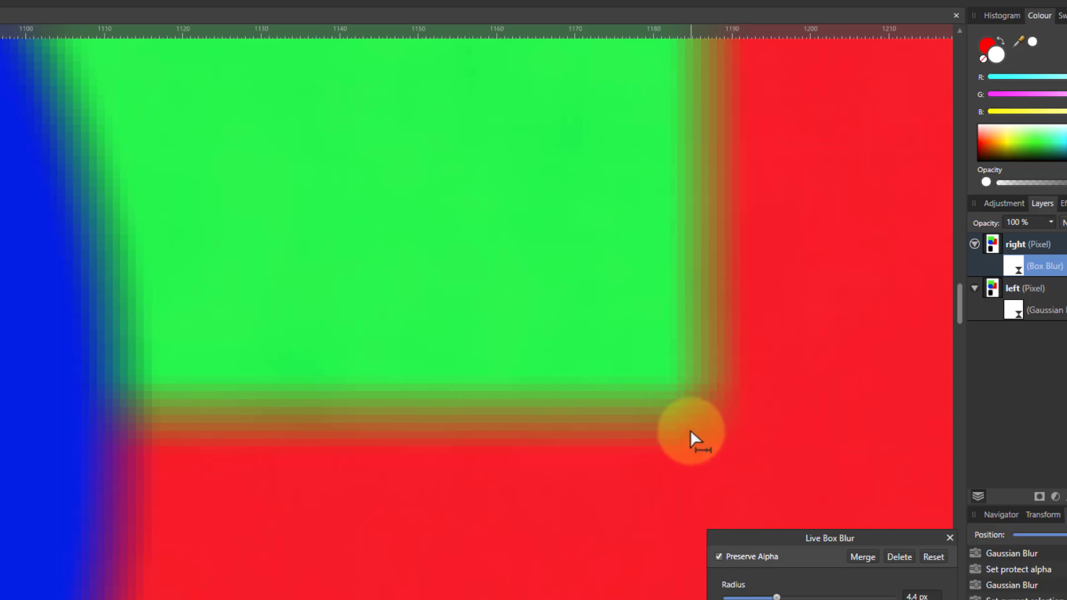
scroll(633, 432, "down", 5)
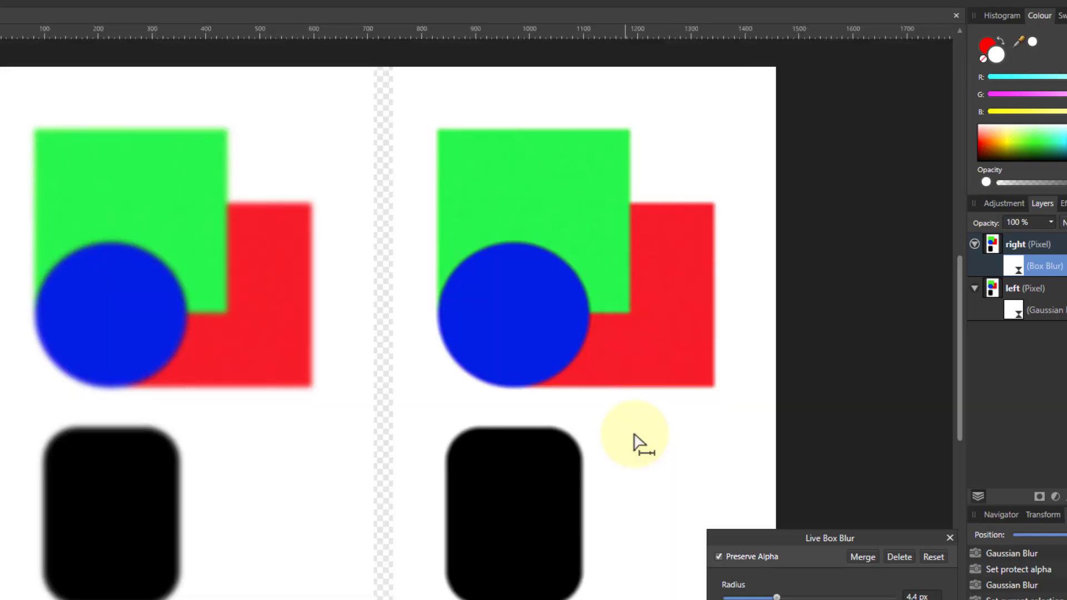